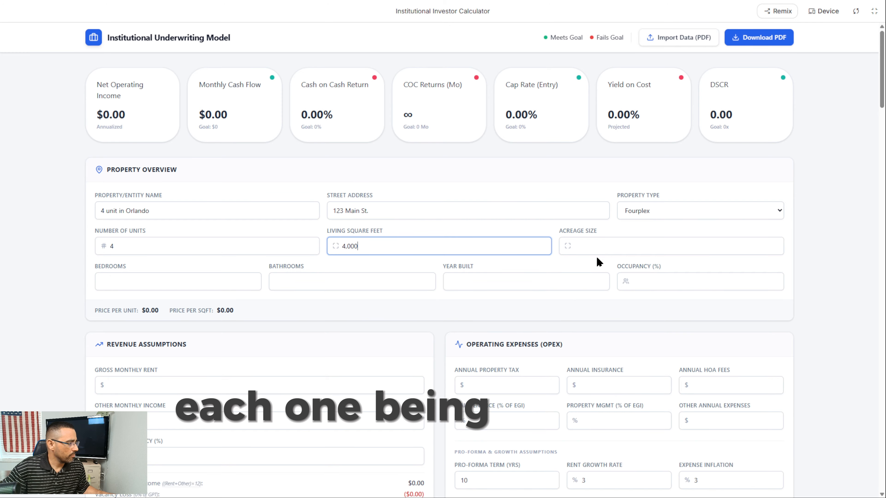
# - Enter an acreage size of 1, 8 bedrooms and 4 bathrooms in the property overview
pyautogui.click(598, 250)
pyautogui.write('1')
pyautogui.press('Tab')
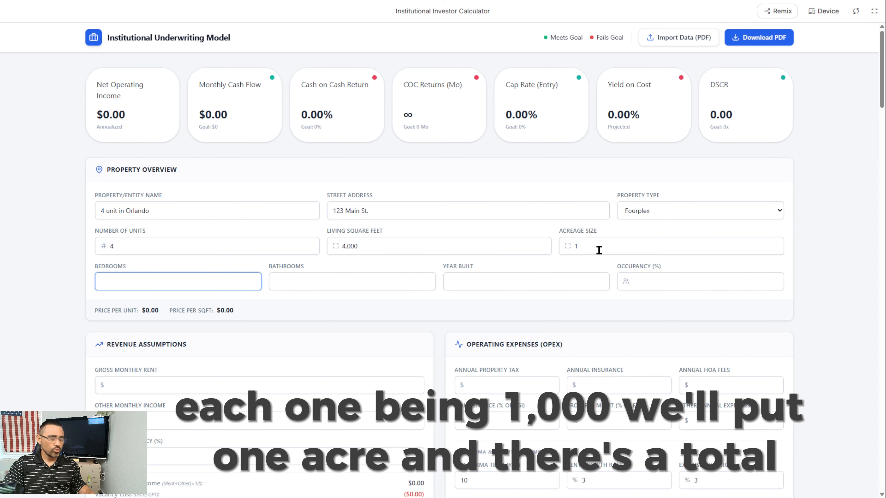
pyautogui.write('8')
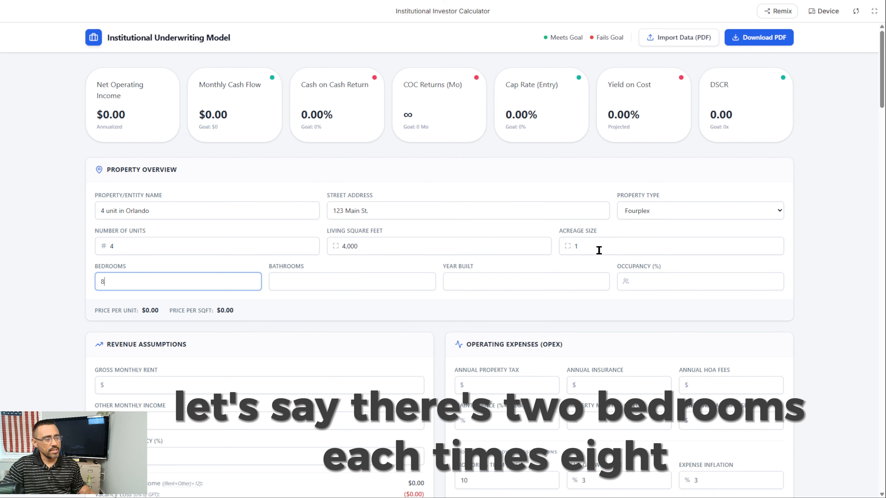
pyautogui.press('Tab')
pyautogui.write('4')
pyautogui.press('Tab')
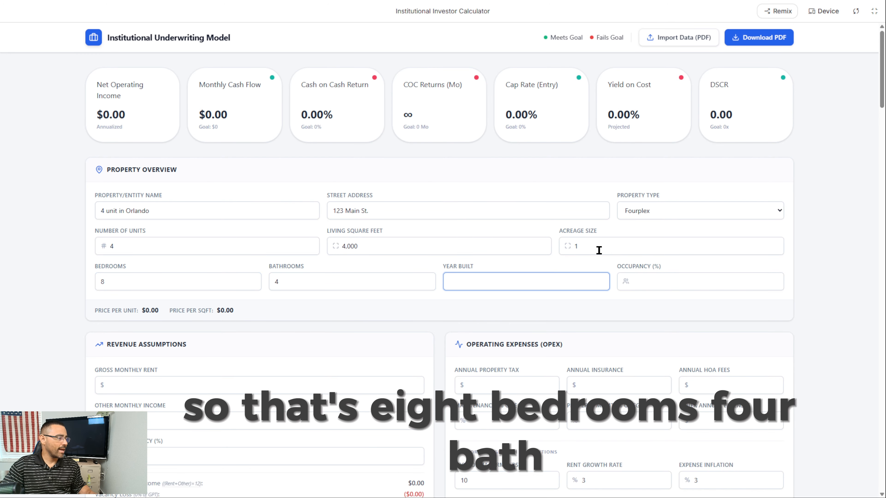
# - Set the property's year built to 2,000 and its occupancy to 100%
pyautogui.write('2,000')
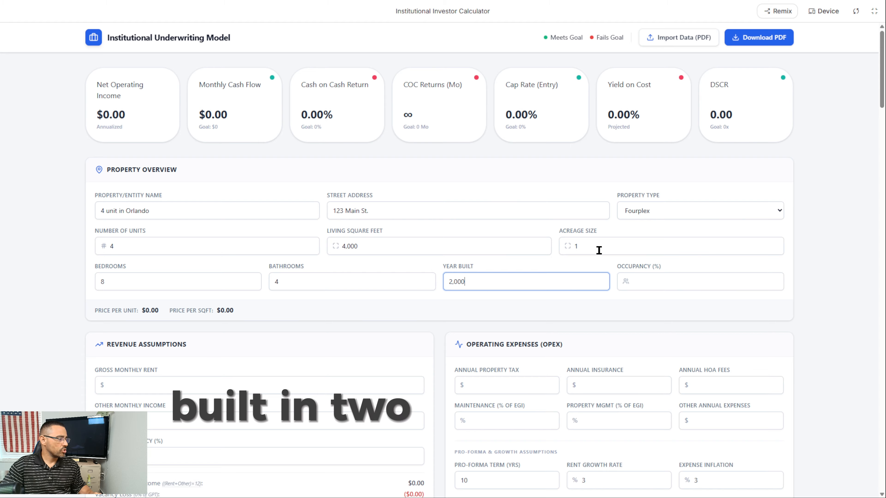
pyautogui.press('Tab')
pyautogui.write('1000')
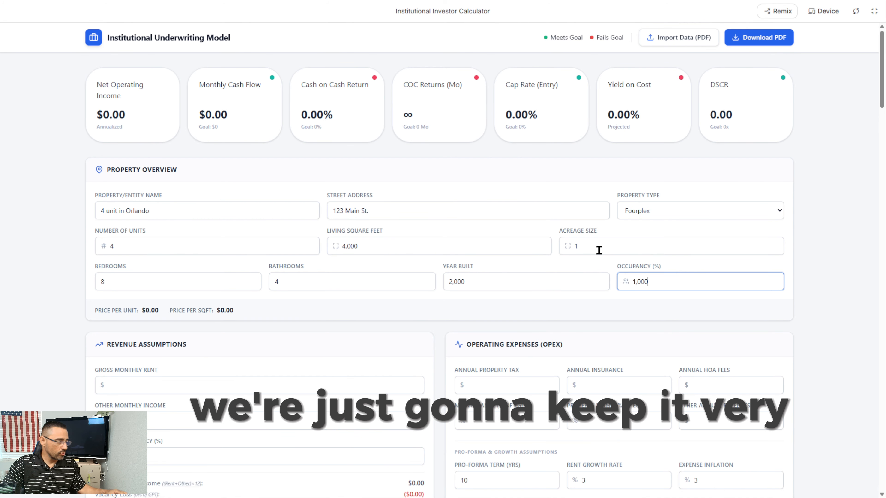
pyautogui.scroll(-1, 401, 322)
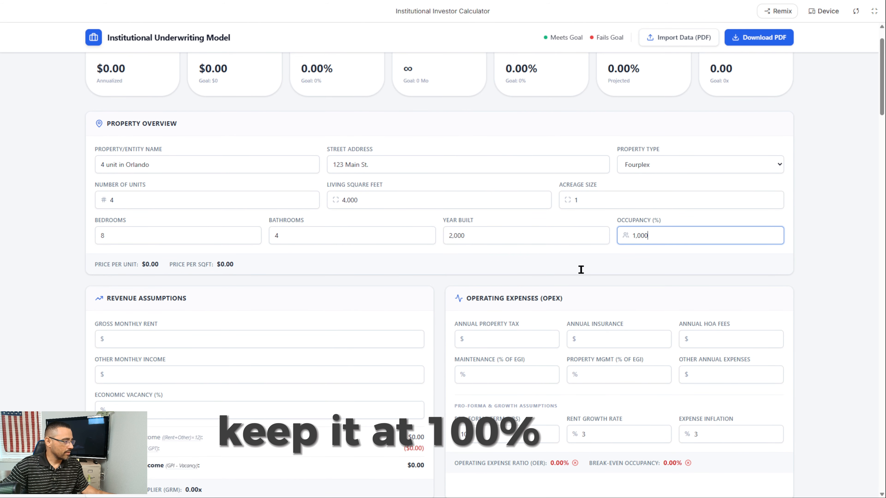
pyautogui.scroll(-2, 654, 235)
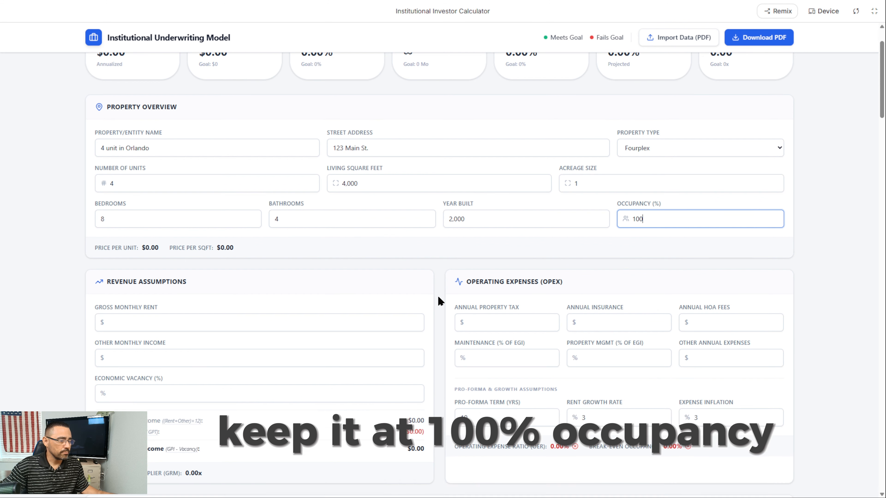
# - Set the gross monthly rent to $8,000 and the economic vacancy to 25%, leaving other monthly income blank
pyautogui.click(209, 249)
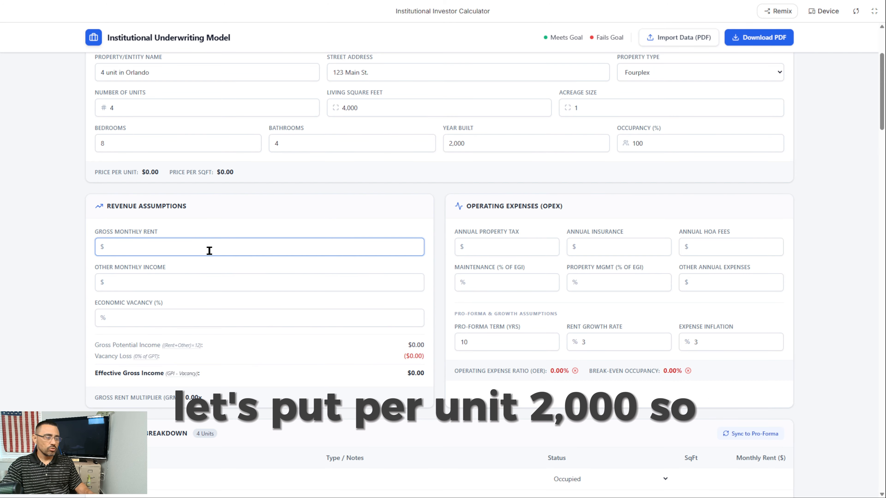
pyautogui.write('8')
pyautogui.press('Tab')
pyautogui.press('Tab')
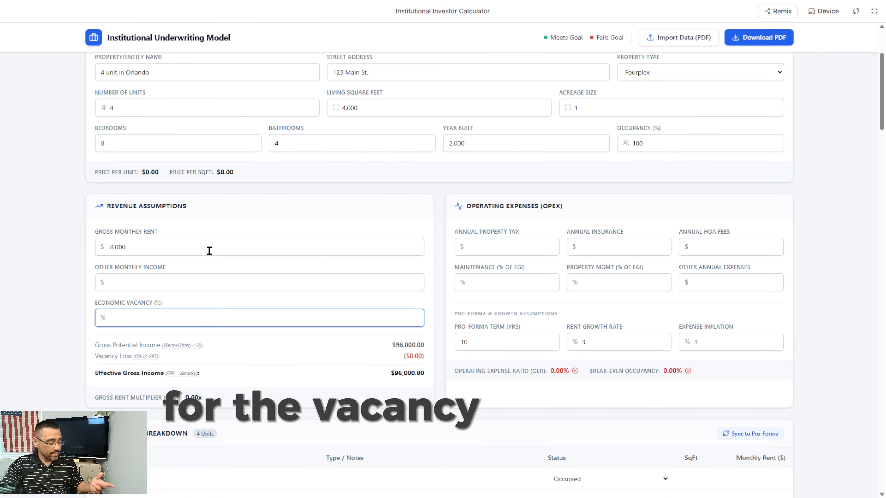
pyautogui.write('25')
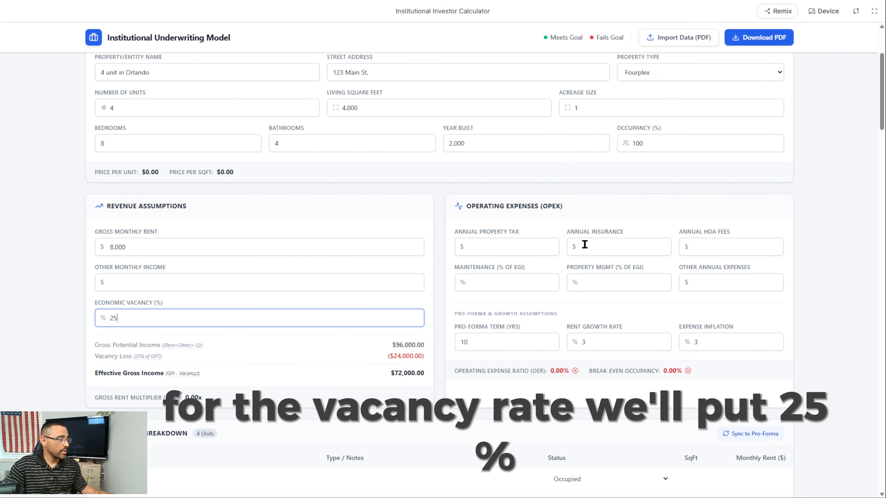
# - Enter $10,000 annual property tax and $5,000 annual insurance in the operating expenses, leaving the HOA fees blank
pyautogui.click(540, 246)
pyautogui.write('1000')
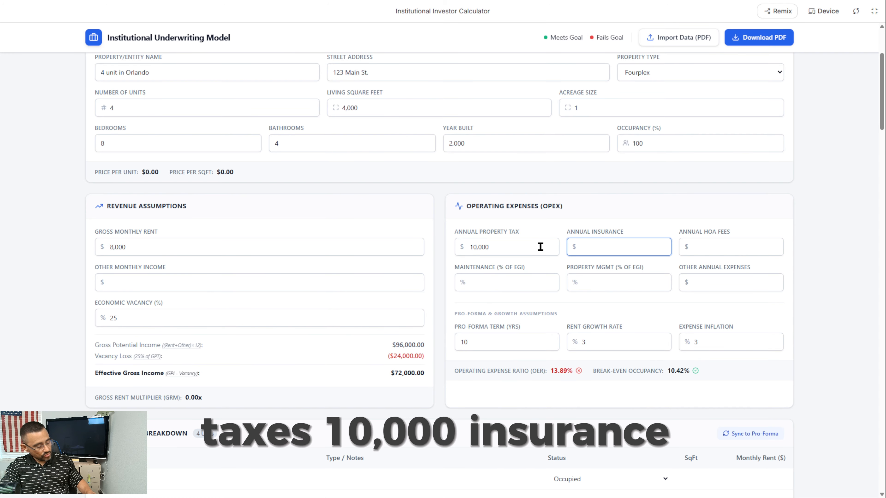
pyautogui.write('50')
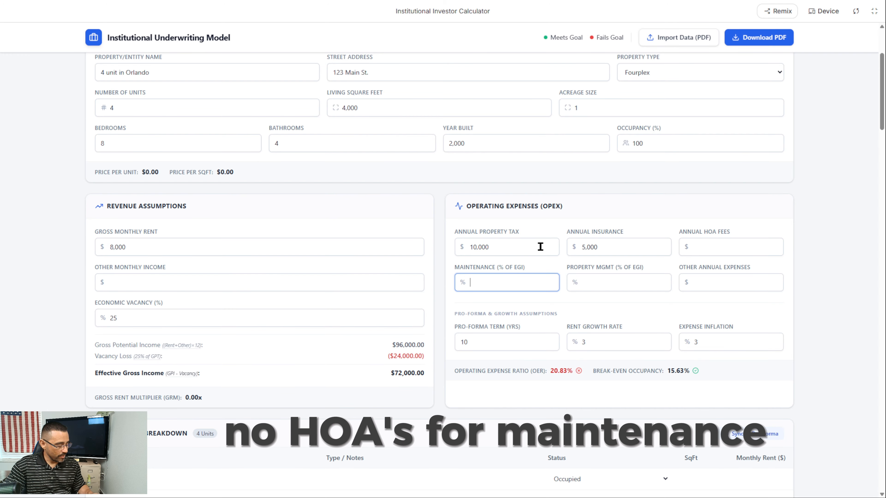
# - Set maintenance and property management to 5% each, and the pro-forma term to 5 years
pyautogui.write('5')
pyautogui.press('Tab')
pyautogui.write('5')
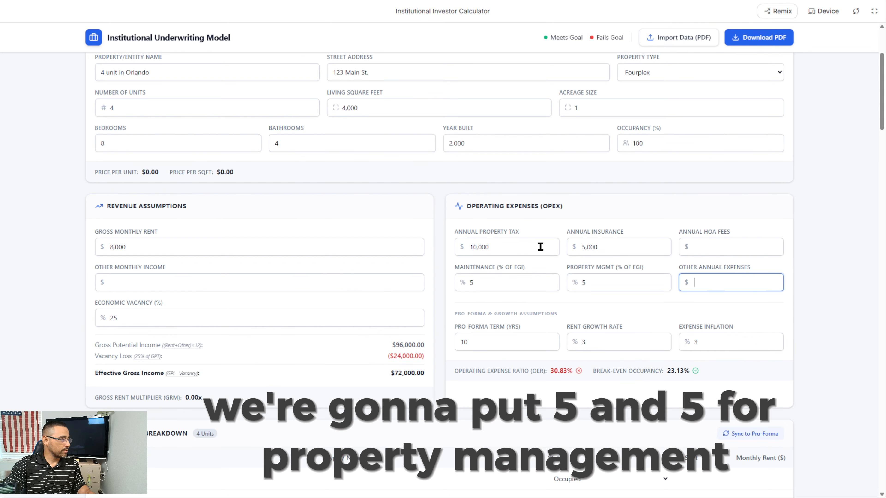
pyautogui.press('Tab')
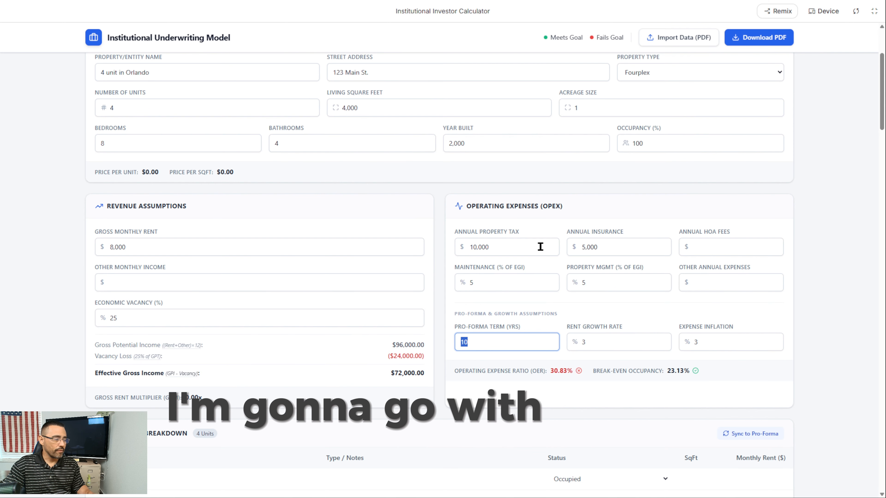
pyautogui.write('5')
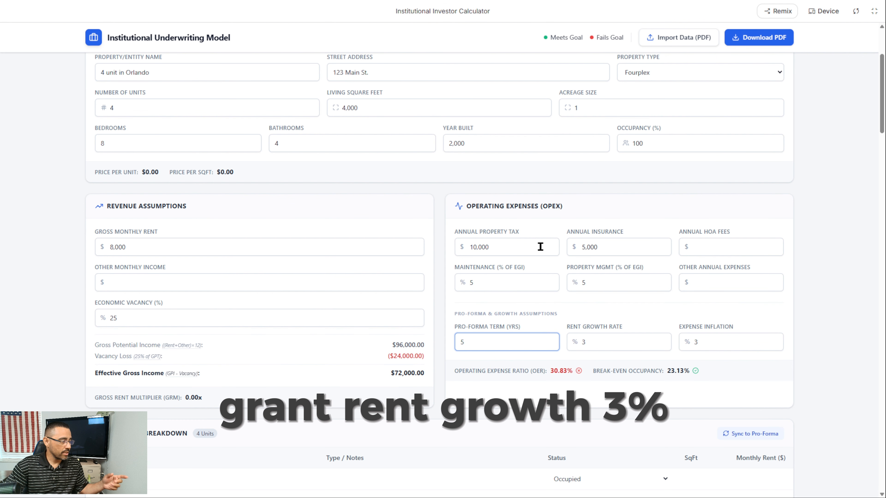
# - Fill in the rent roll notes for Units 1 to 4 as corner left, mid left, mid right and corner right
pyautogui.scroll(-4, 432, 294)
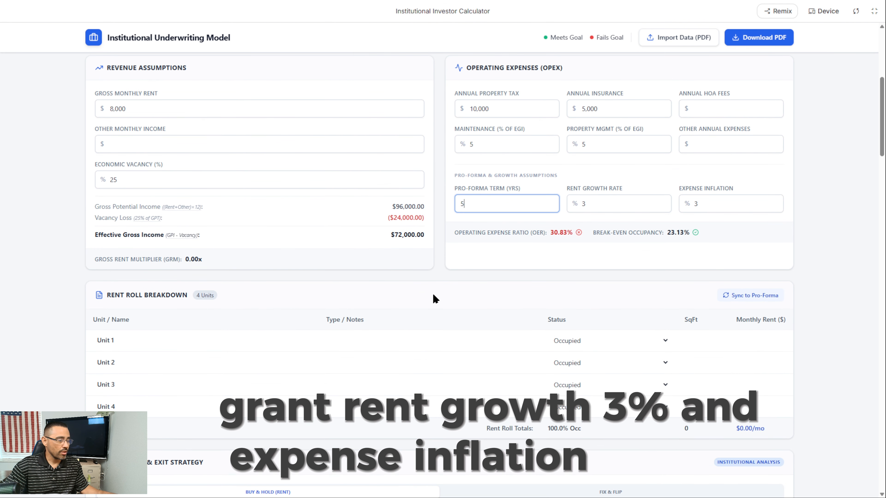
pyautogui.scroll(-1, 433, 295)
pyautogui.click(332, 295)
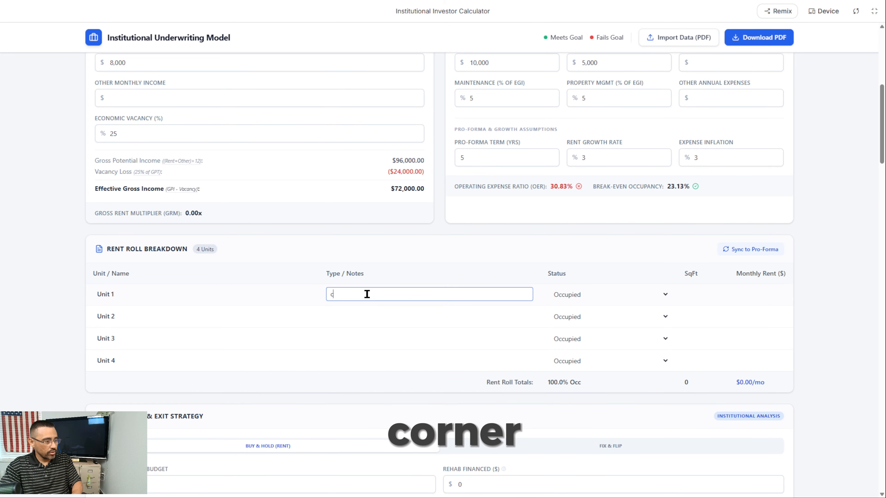
pyautogui.write('orner left')
pyautogui.click(359, 320)
pyautogui.write('mi')
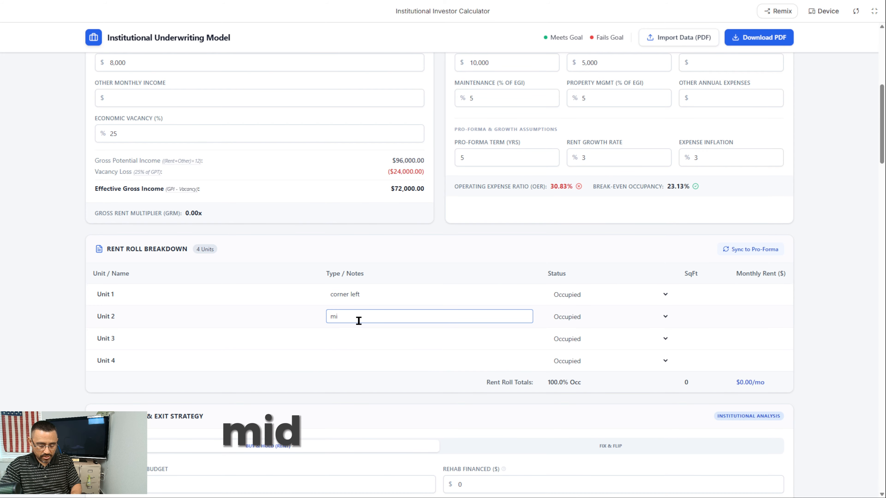
pyautogui.write('d left')
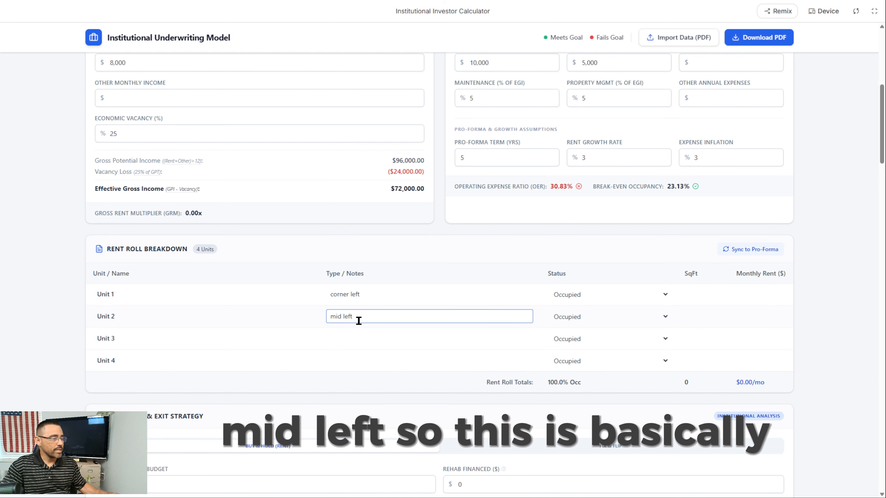
pyautogui.write('mid right')
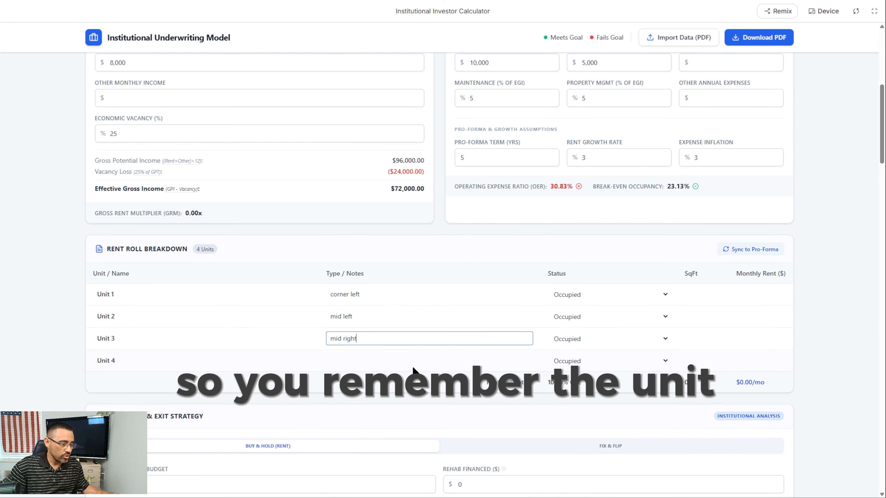
pyautogui.click(411, 363)
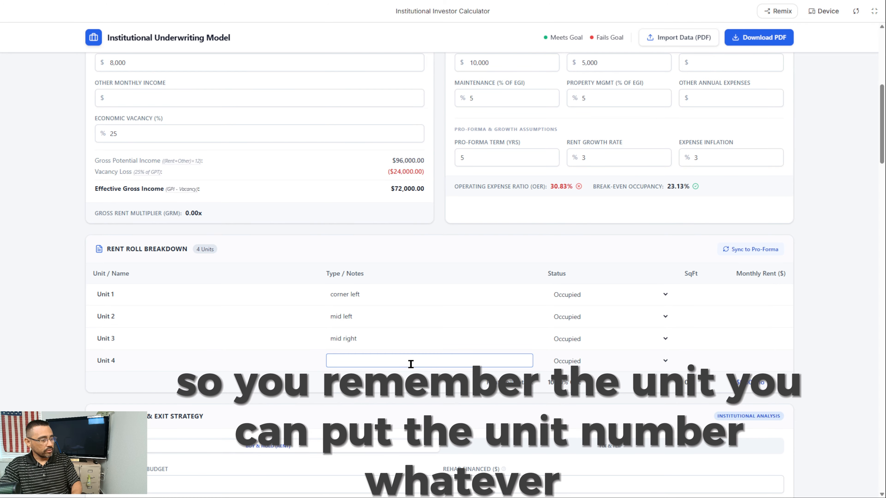
pyautogui.write('co')
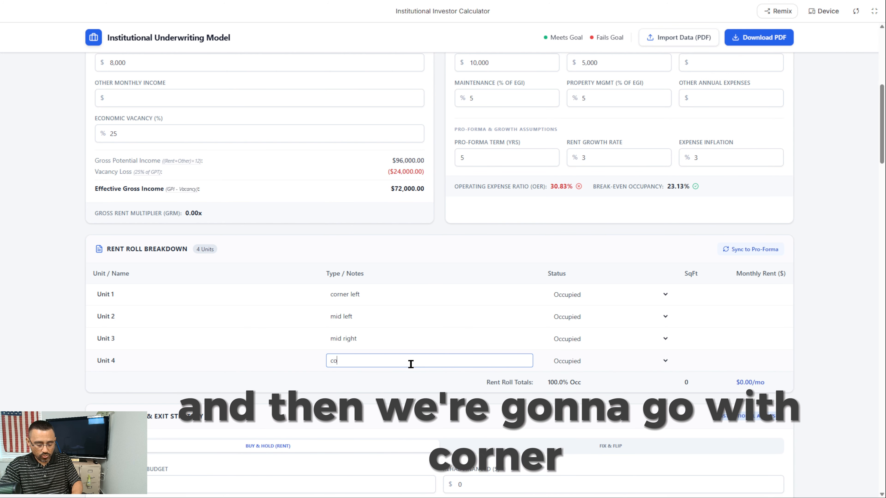
pyautogui.write('rner right')
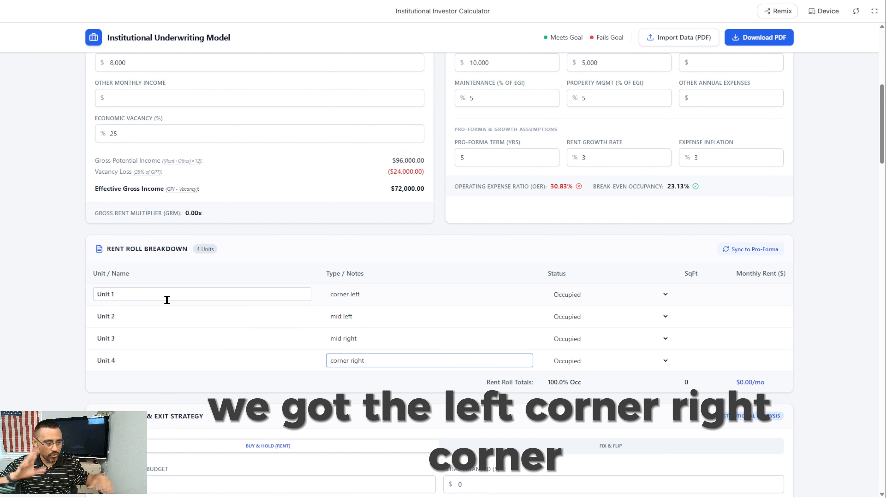
# - Enter 1,000 square feet and $2,000 monthly rent for Units 1 and 2 in the rent roll
pyautogui.click(705, 297)
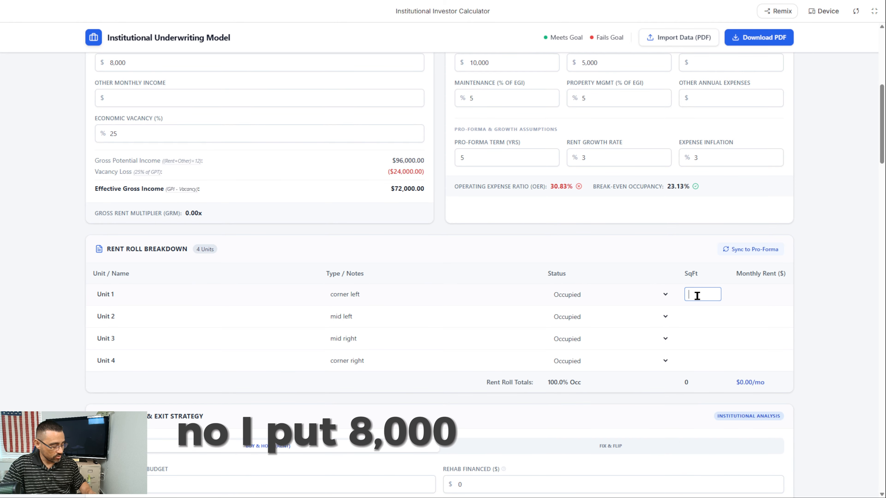
pyautogui.scroll(10, 628, 269)
pyautogui.scroll(-8, 554, 307)
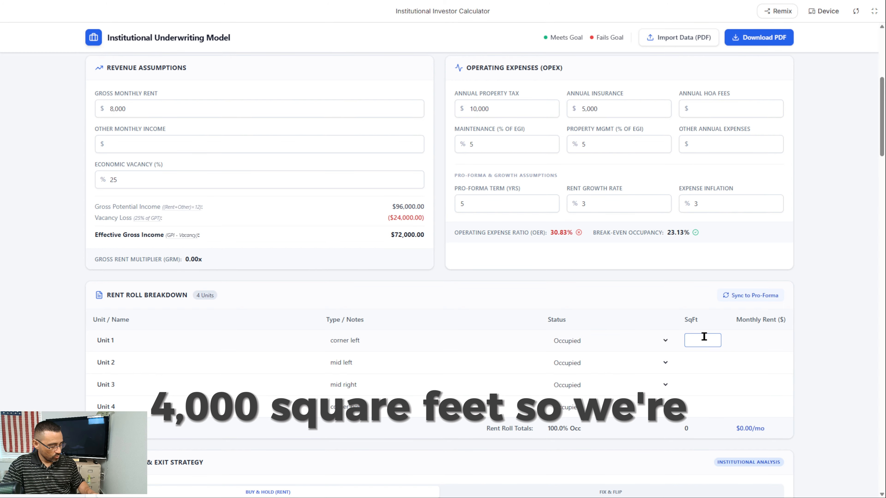
pyautogui.write('1,000')
pyautogui.press('Tab')
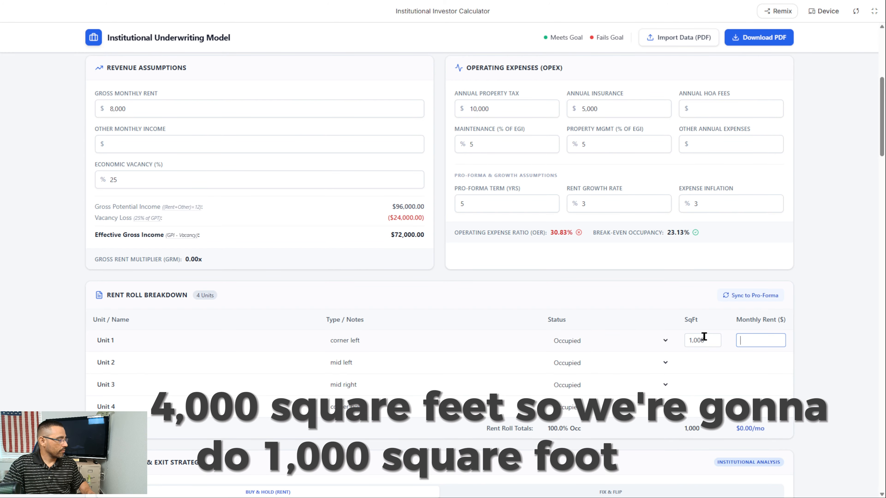
pyautogui.write('20')
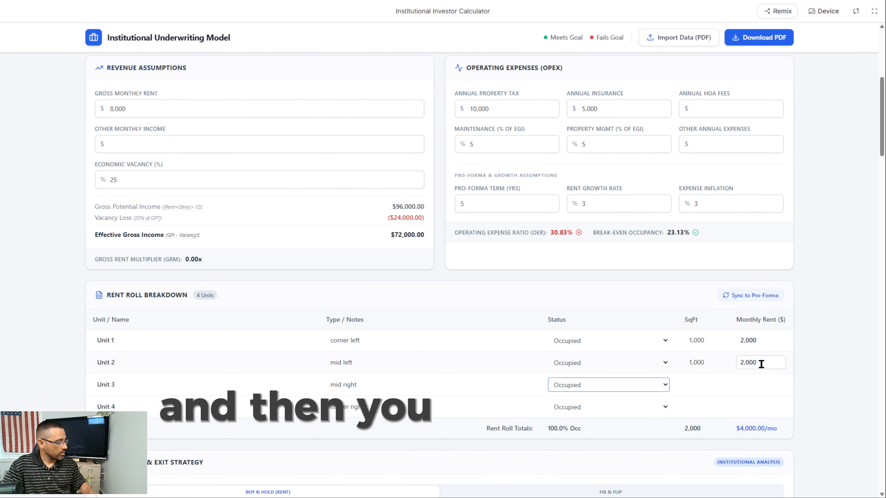
# - Enter 1,000 square feet and $2,000 monthly rent for Units 3 and 4 in the rent roll
pyautogui.press('Tab')
pyautogui.write('1000')
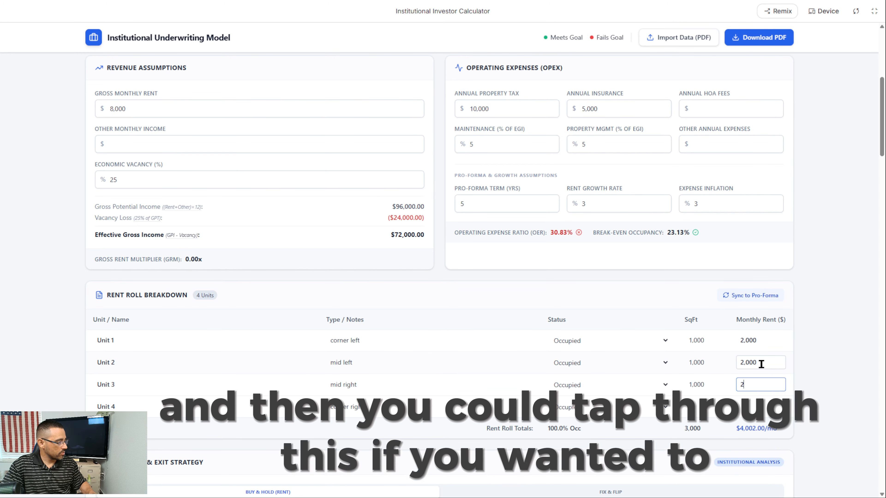
pyautogui.press('Tab')
pyautogui.press('Tab')
pyautogui.write('1000')
pyautogui.press('Tab')
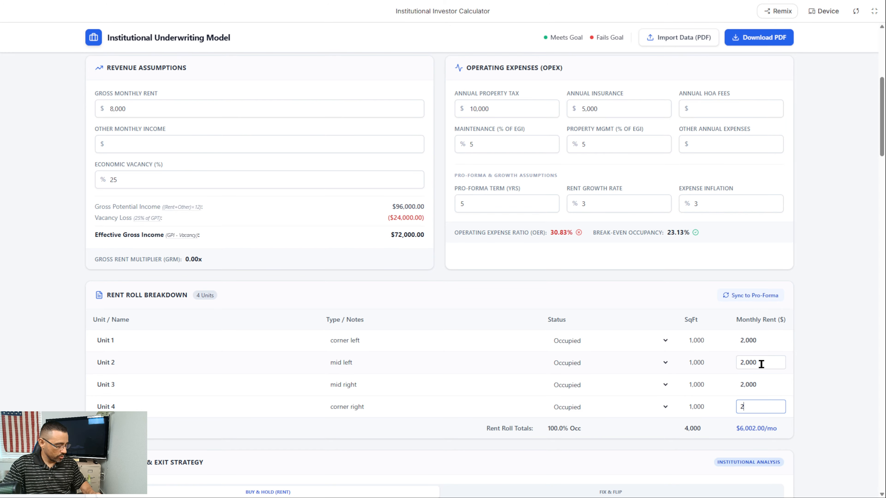
pyautogui.write('2,000')
pyautogui.press('Tab')
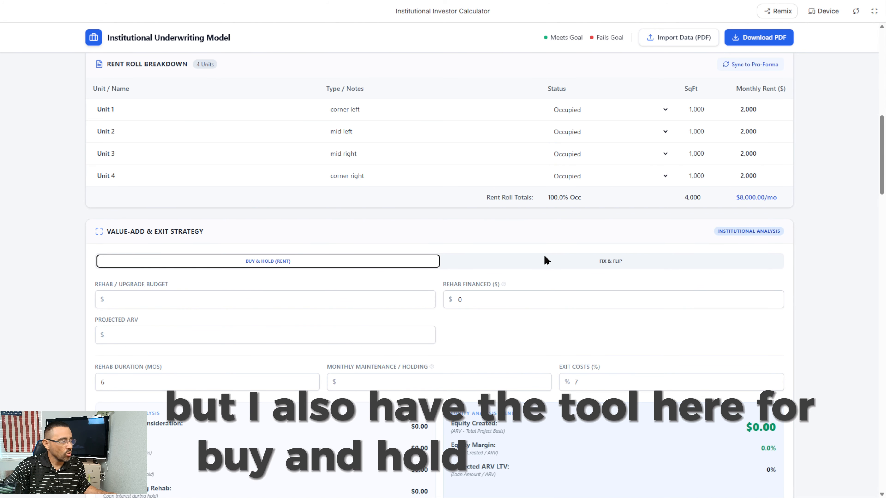
# - Switch the exit strategy to Fix & Flip, and return it to Buy & Hold (Rent)
pyautogui.click(584, 262)
pyautogui.click(584, 262)
pyautogui.click(322, 263)
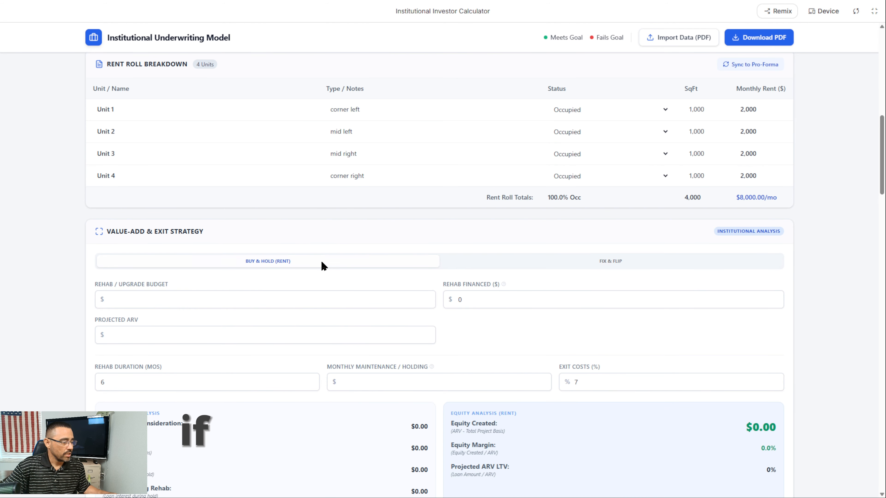
# - Clear the rehab duration and exit costs values in the value-add and exit strategy section
pyautogui.click(87, 381)
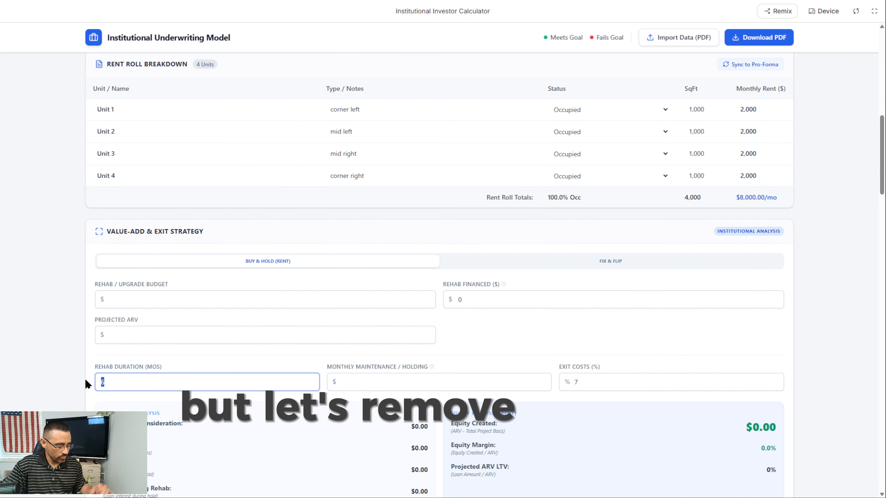
pyautogui.press('BackSpace')
pyautogui.press('Tab')
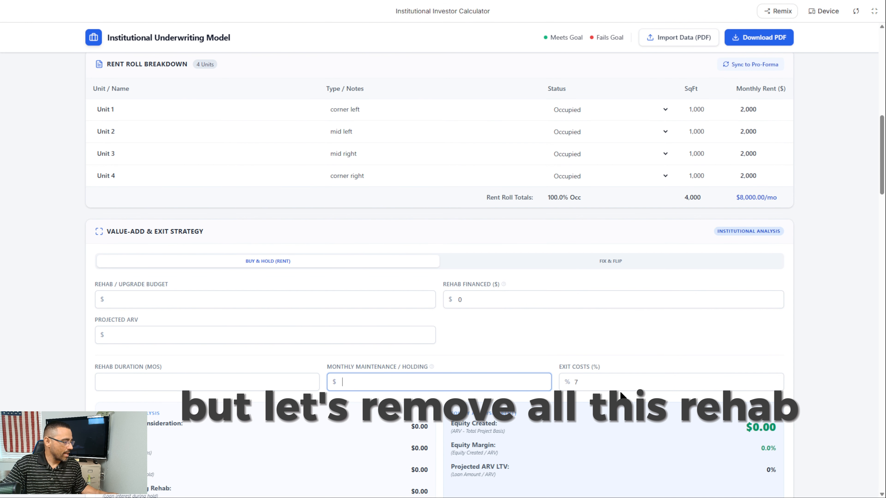
pyautogui.moveTo(605, 385); pyautogui.dragTo(558, 382)
pyautogui.press('BackSpace')
pyautogui.press('Tab')
pyautogui.scroll(2, 457, 359)
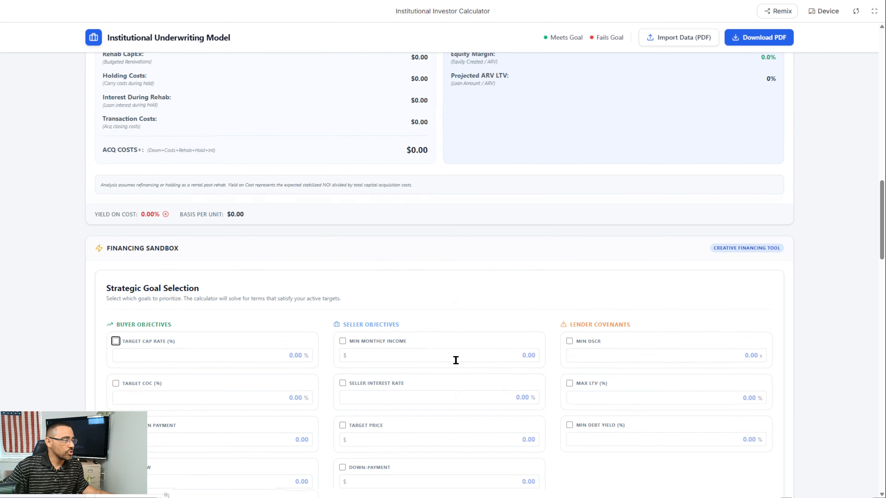
pyautogui.scroll(10, 456, 360)
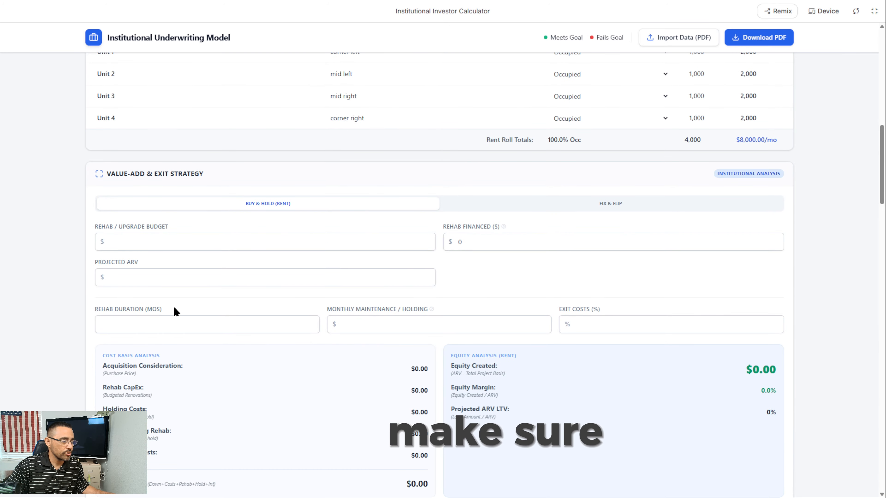
# - Preview the Fix & Flip exit analysis and return the exit strategy to Buy & Hold (Rent)
pyautogui.click(557, 202)
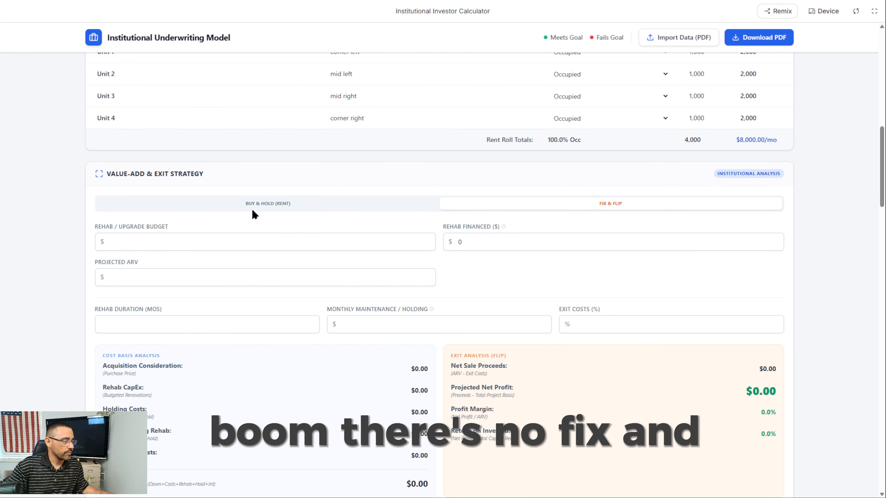
pyautogui.click(256, 204)
# - Enable the Min DSCR lender covenant in the financing sandbox's strategic goals and set it to 100
pyautogui.scroll(-5, 421, 301)
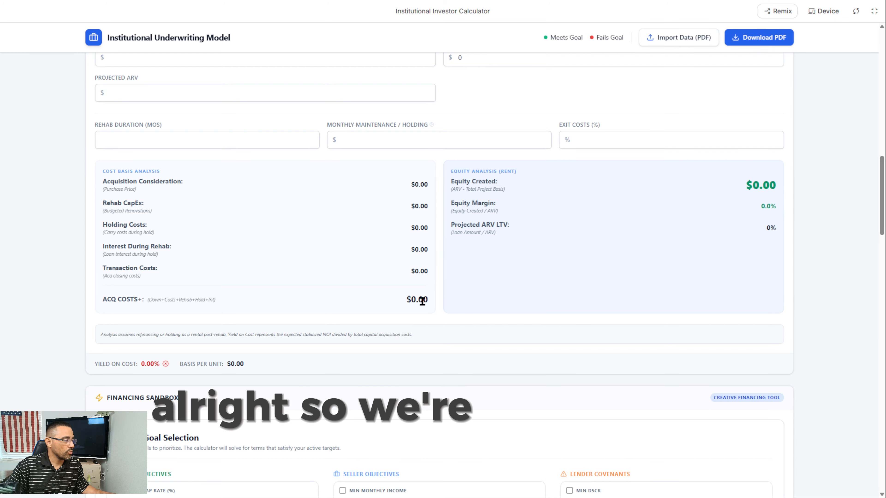
pyautogui.scroll(-10, 426, 327)
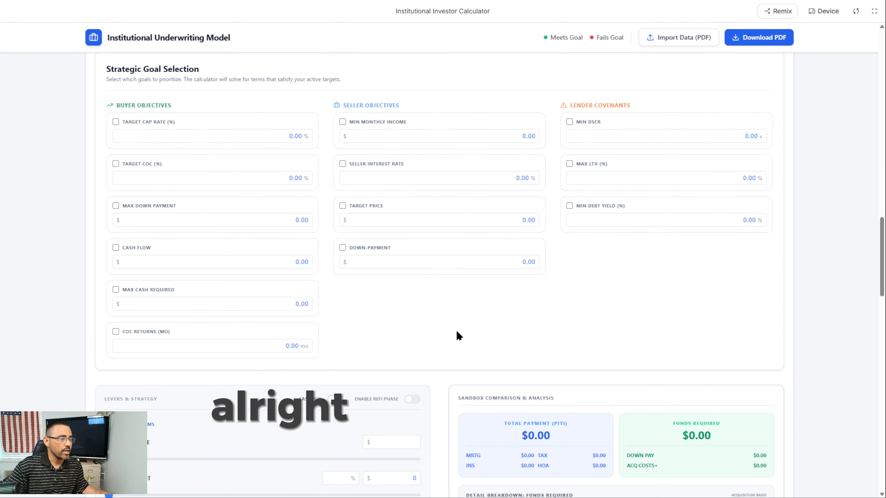
pyautogui.scroll(1, 458, 332)
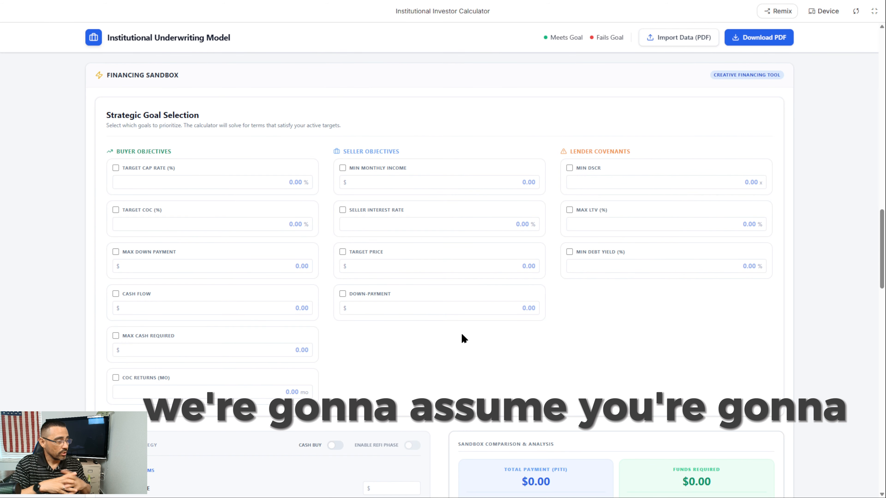
pyautogui.click(569, 168)
pyautogui.write('100')
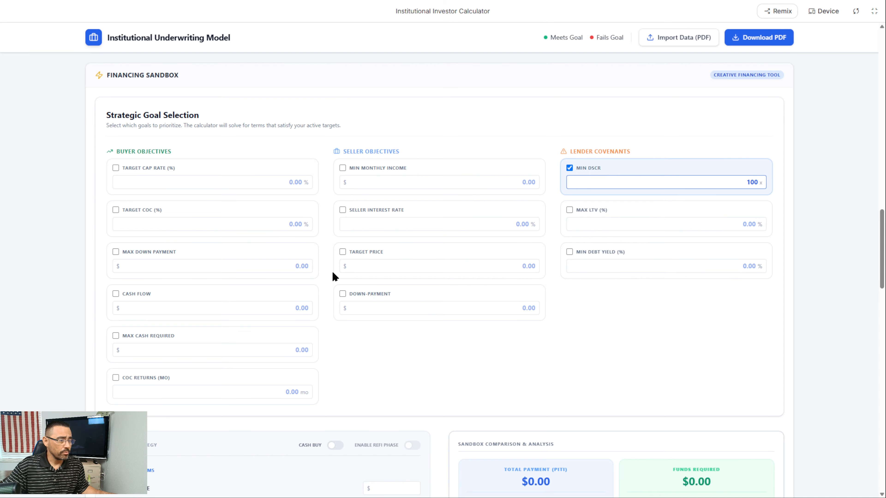
# - Enable the buyer objectives for a 7.5% target cap rate and a $500 cash flow
pyautogui.click(116, 168)
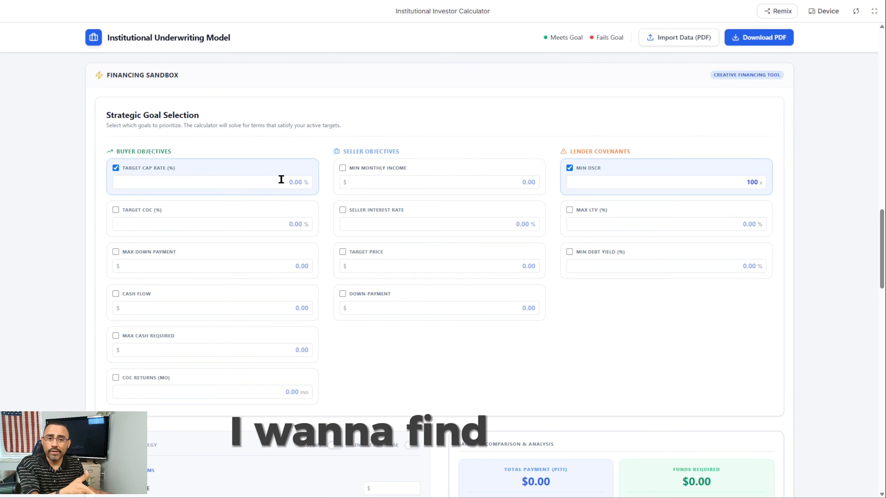
pyautogui.click(282, 180)
pyautogui.write('7.5')
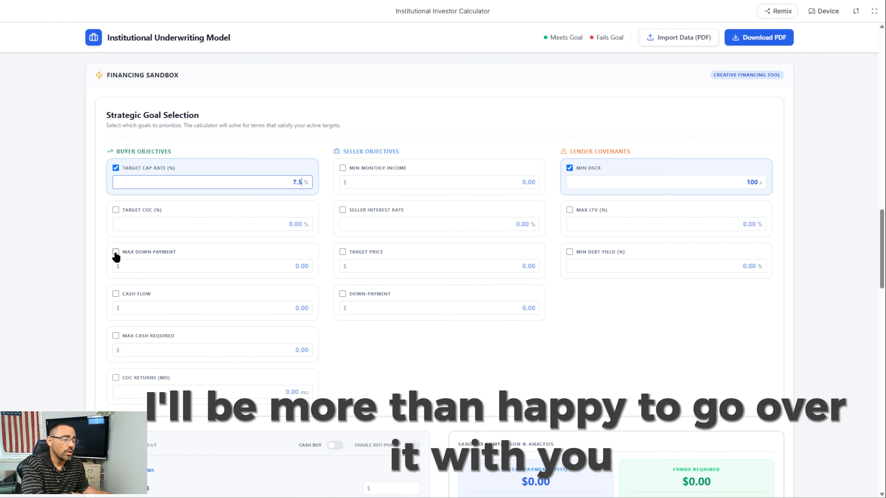
pyautogui.click(117, 294)
pyautogui.click(274, 309)
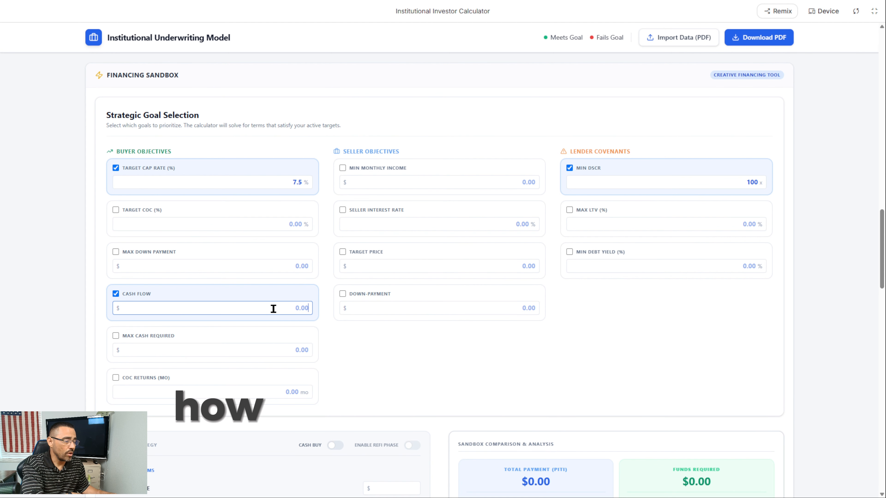
pyautogui.write('500')
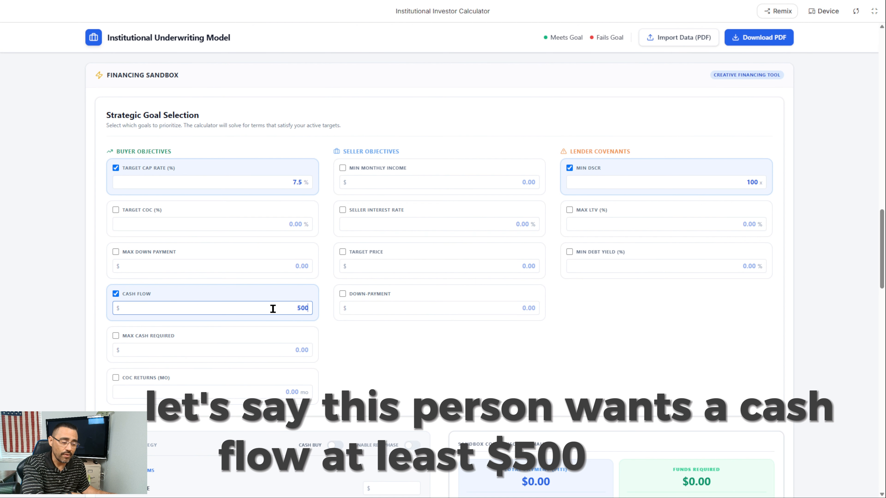
# - Set the Max Cash Required buyer objective to $150,000 and enable it
pyautogui.click(221, 350)
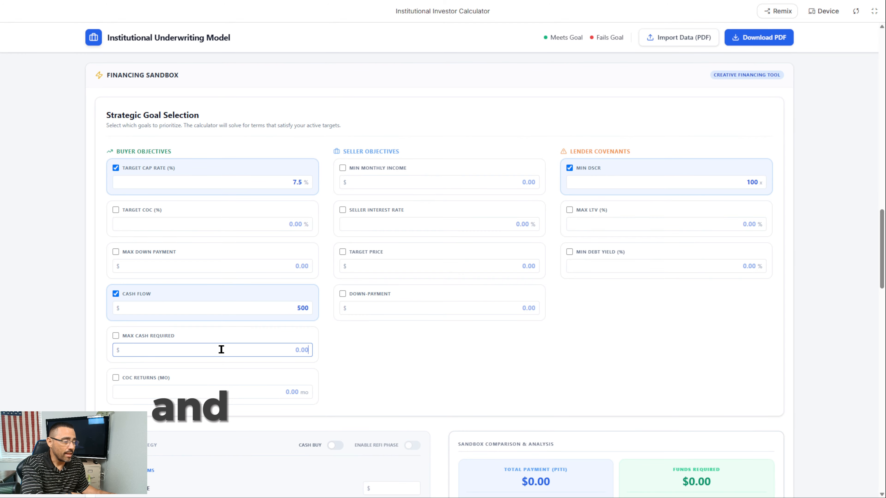
pyautogui.write('1500000')
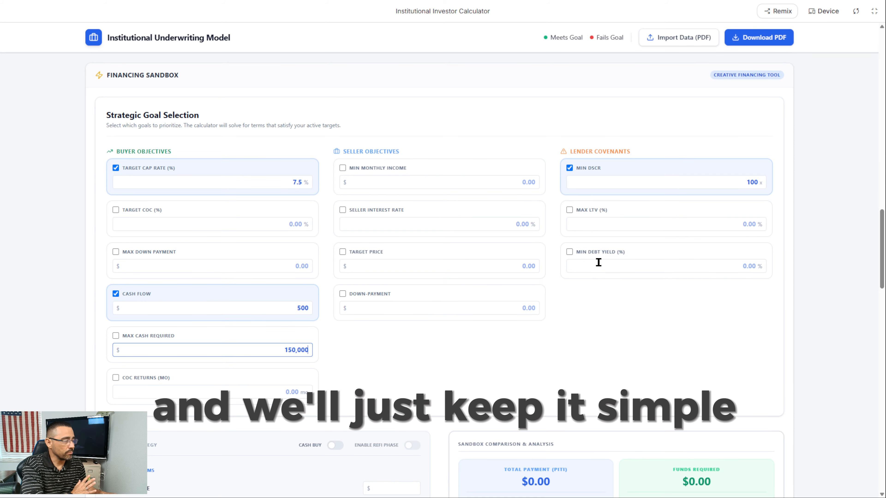
pyautogui.scroll(-3, 553, 308)
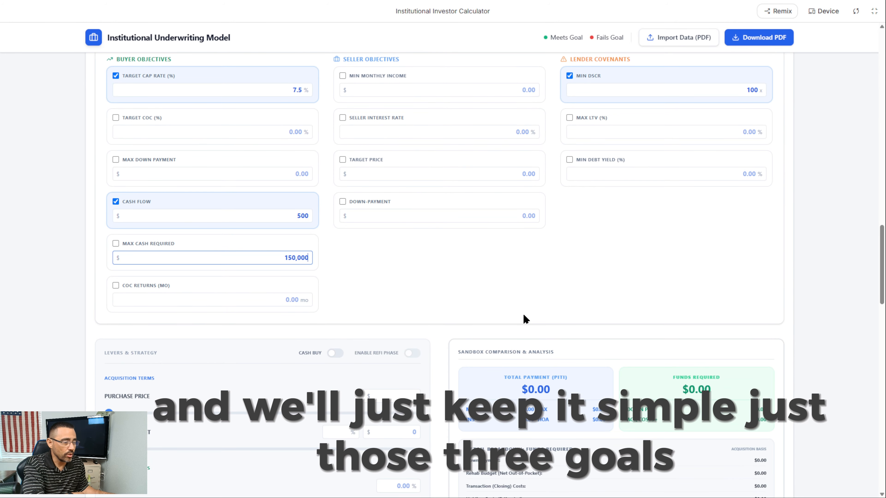
pyautogui.click(115, 243)
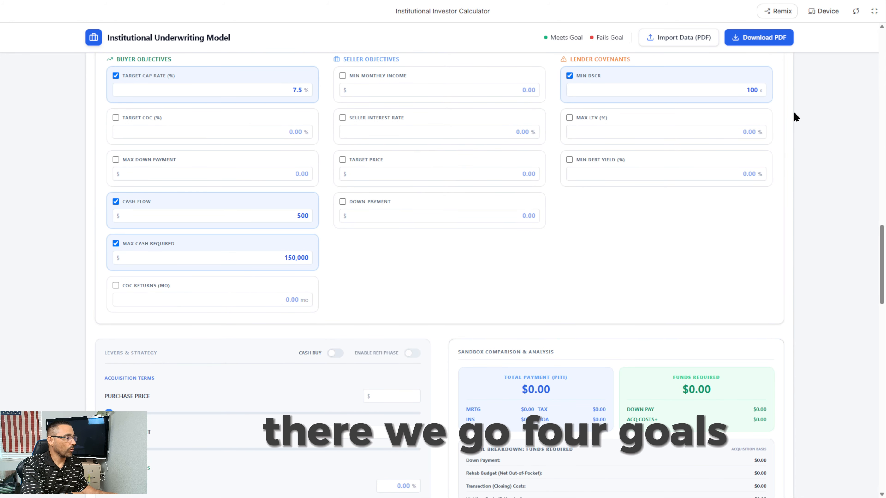
pyautogui.scroll(-5, 441, 311)
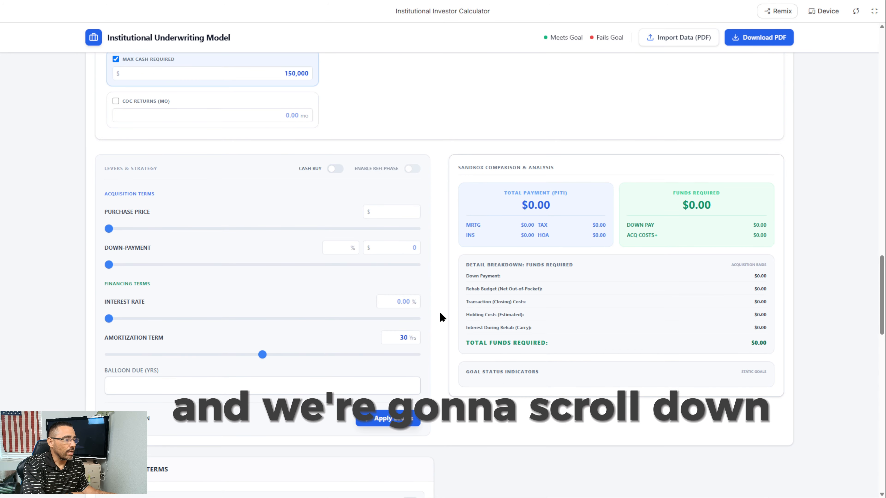
pyautogui.moveTo(296, 170); pyautogui.dragTo(323, 172)
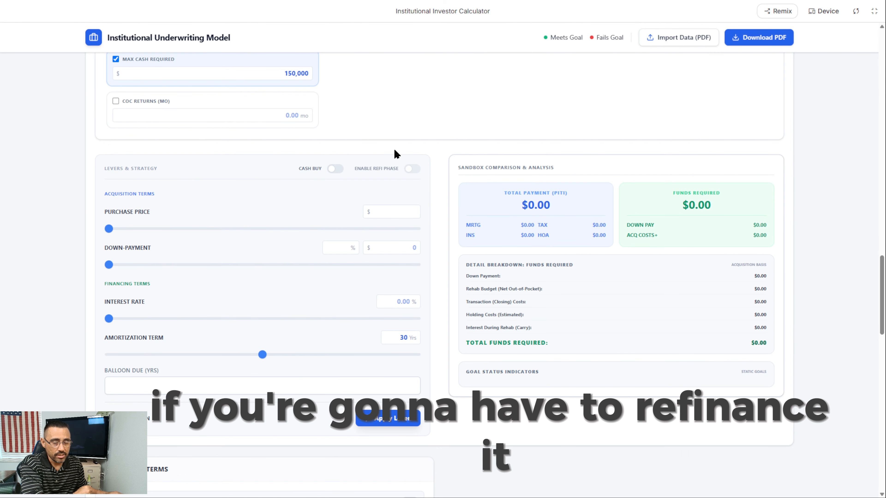
pyautogui.scroll(15, 438, 218)
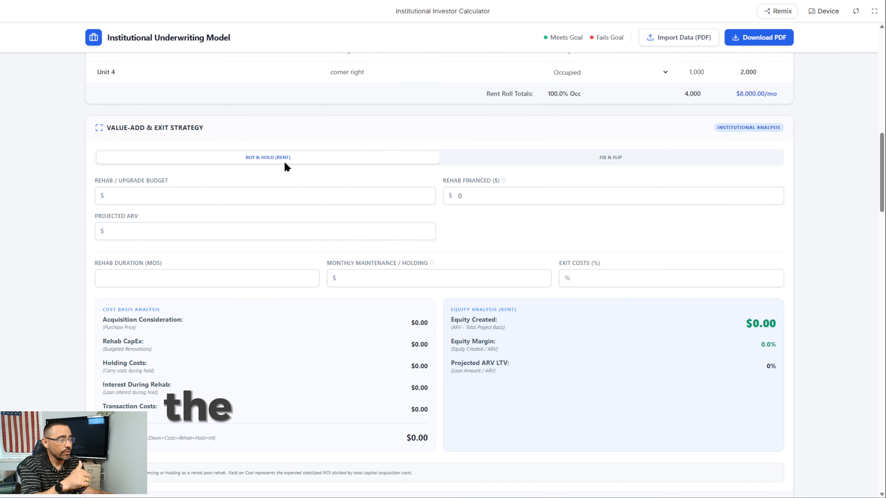
pyautogui.scroll(-10, 358, 185)
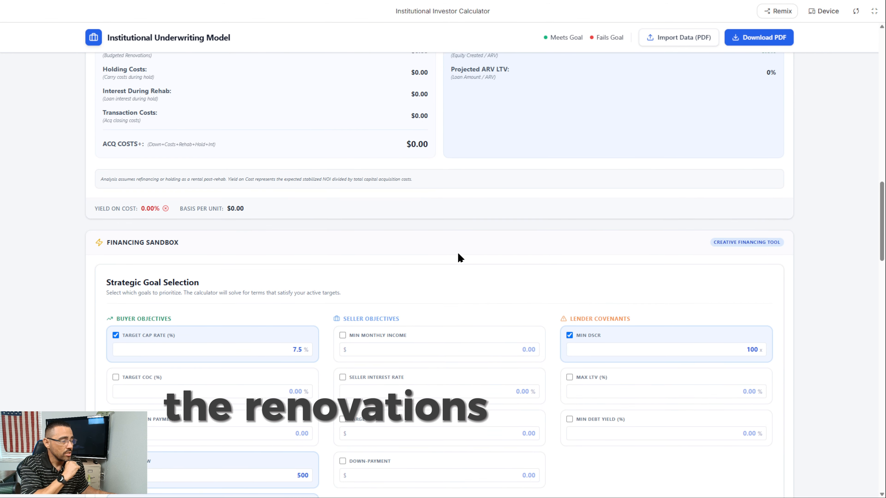
pyautogui.scroll(-5, 458, 254)
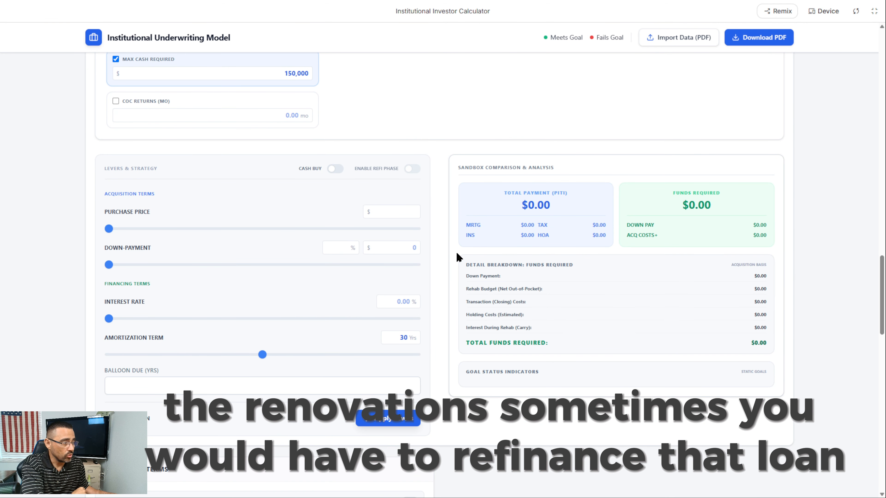
# - Set the sandbox acquisition terms to a $450,000 purchase price and a $100,000 down payment
pyautogui.click(401, 209)
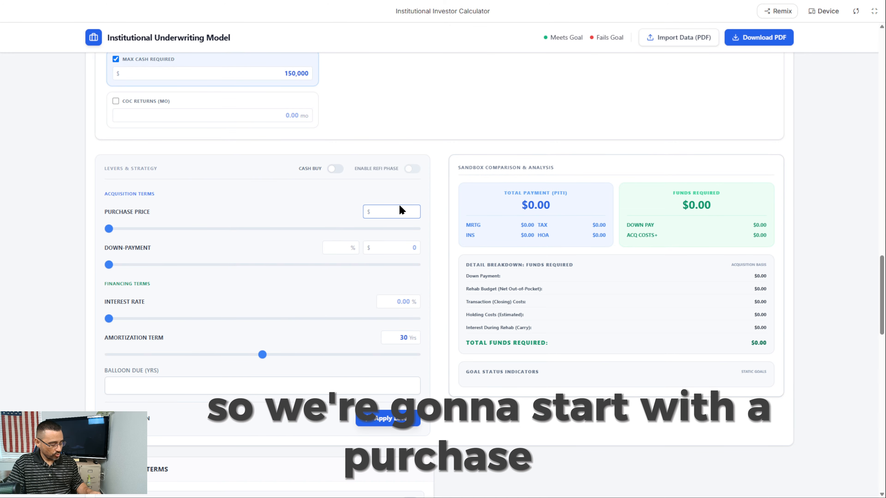
pyautogui.write('45,')
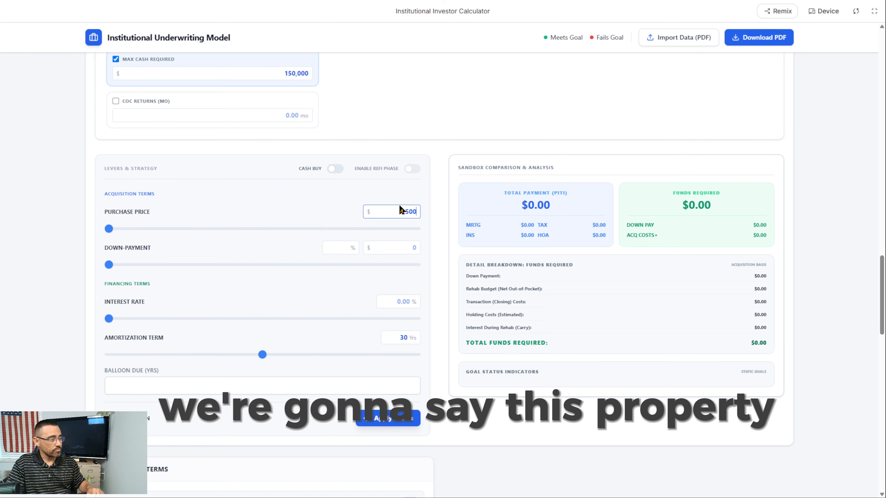
pyautogui.write('000')
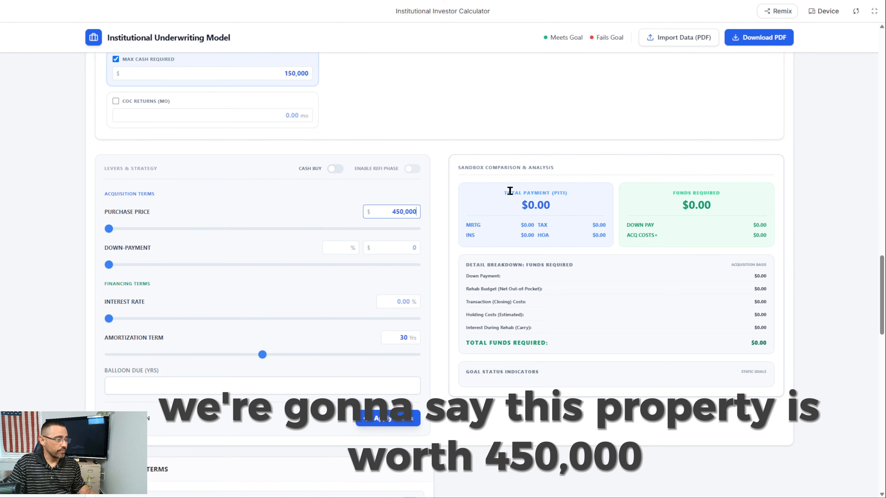
pyautogui.press('Tab')
pyautogui.press('Tab')
pyautogui.write('10000')
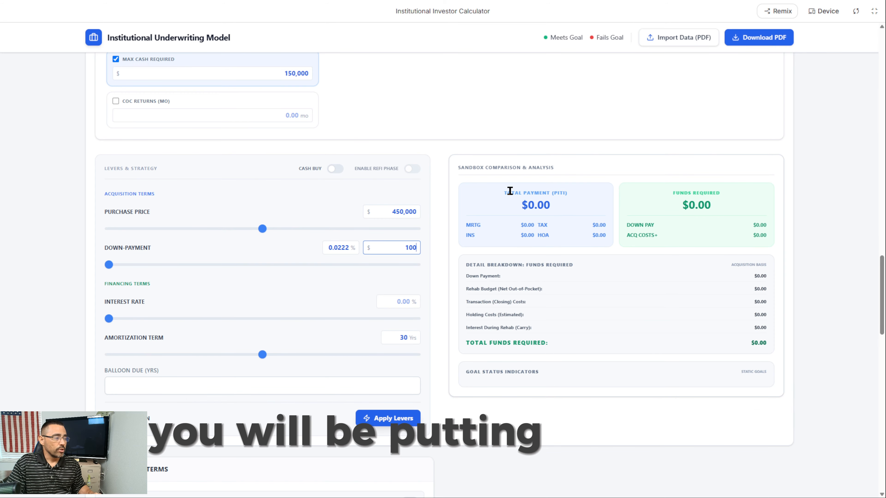
# - Set the sandbox financing to 8% interest with a 5-year balloon and interest-only option, and apply the levers
pyautogui.click(419, 301)
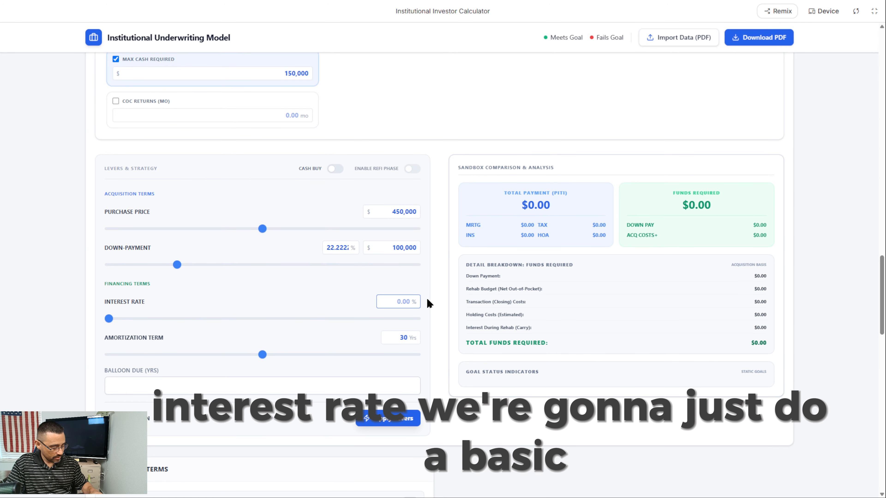
pyautogui.write('8')
pyautogui.scroll(-1, 426, 334)
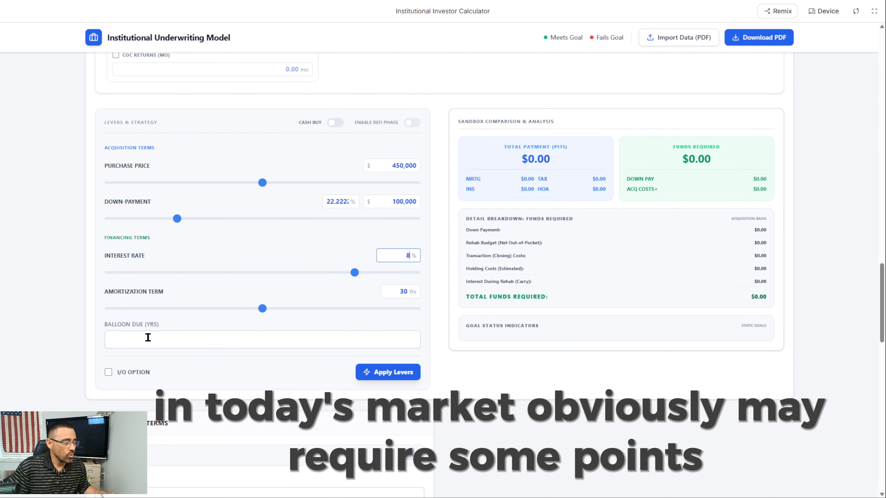
pyautogui.click(134, 341)
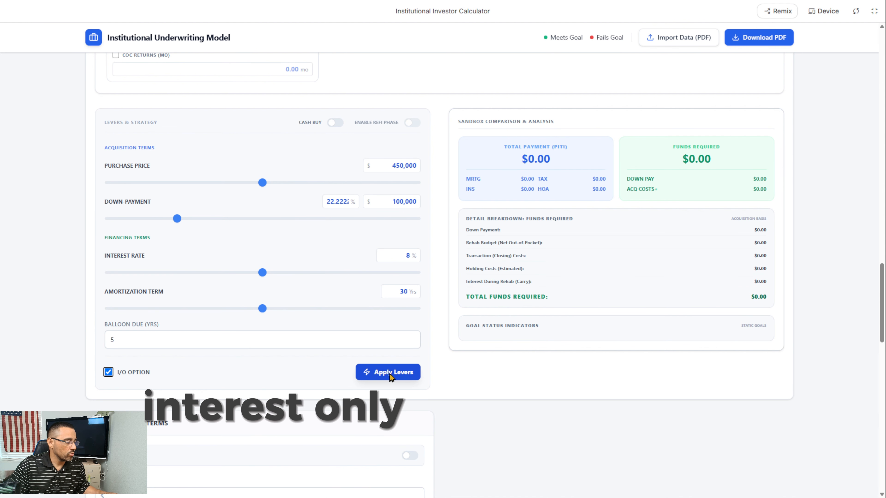
pyautogui.click(359, 377)
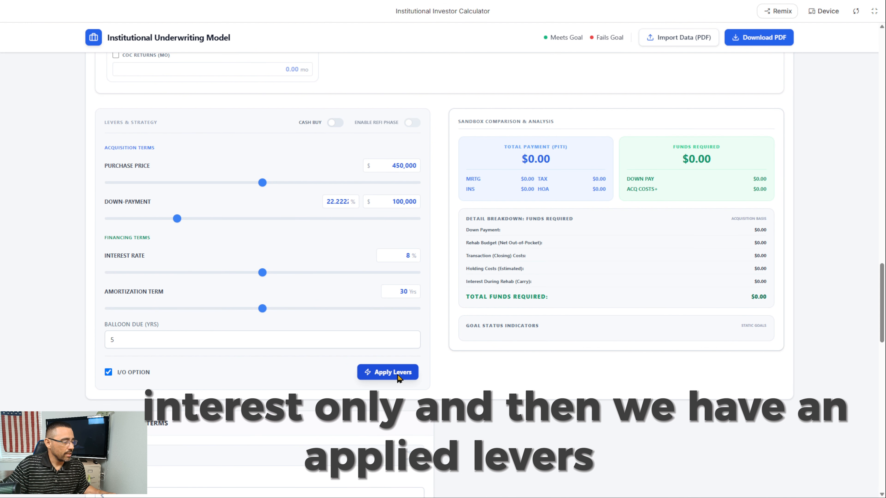
# - Replace the undefined purchase price in the Financing Terms section with $450,000
pyautogui.scroll(6, 437, 349)
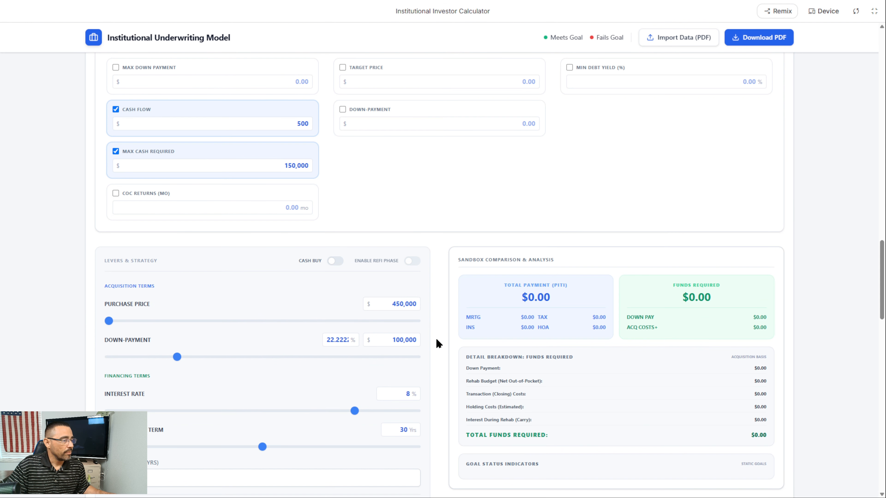
pyautogui.scroll(-5, 434, 345)
pyautogui.scroll(-8, 432, 345)
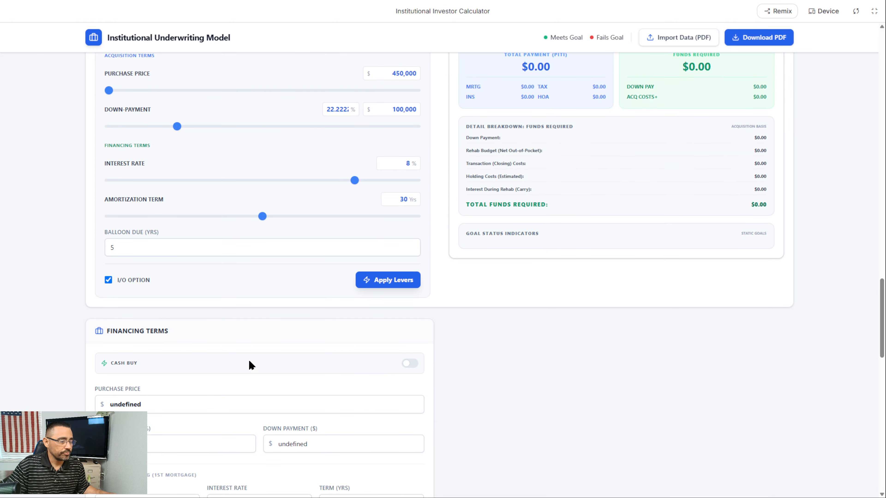
pyautogui.click(153, 272)
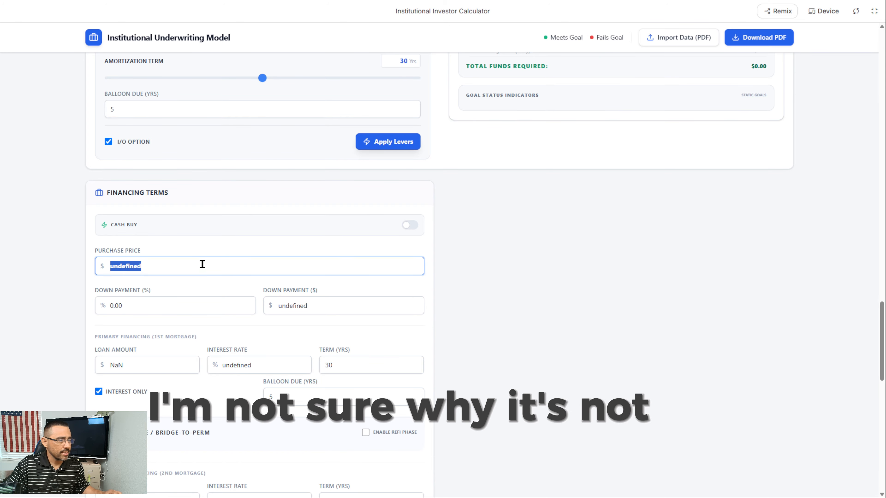
pyautogui.scroll(6, 223, 268)
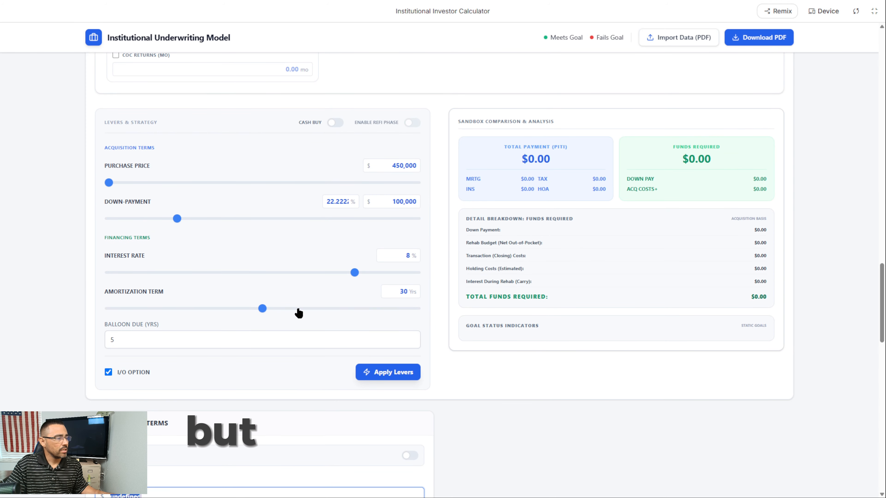
pyautogui.scroll(-5, 298, 313)
pyautogui.write('450,00')
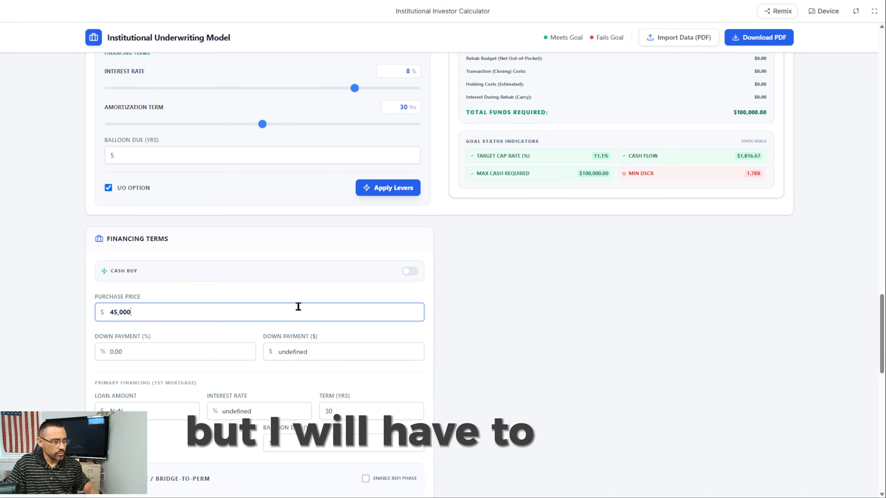
pyautogui.write('0')
pyautogui.press('Tab')
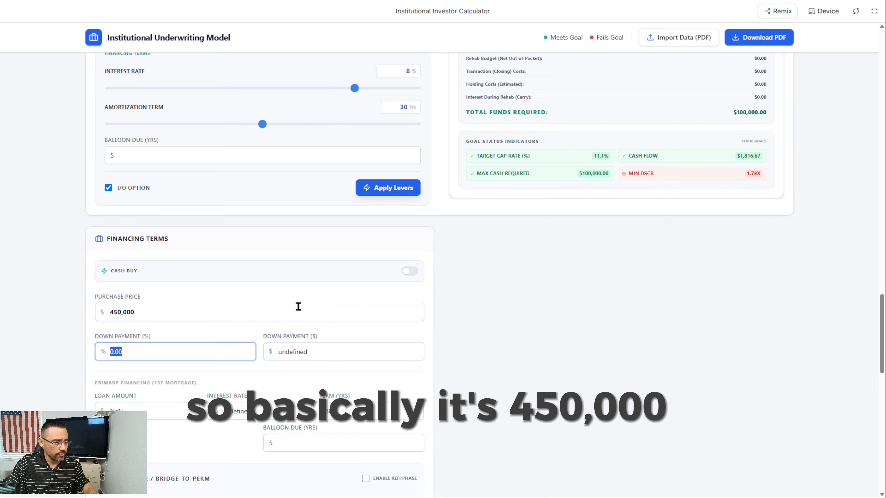